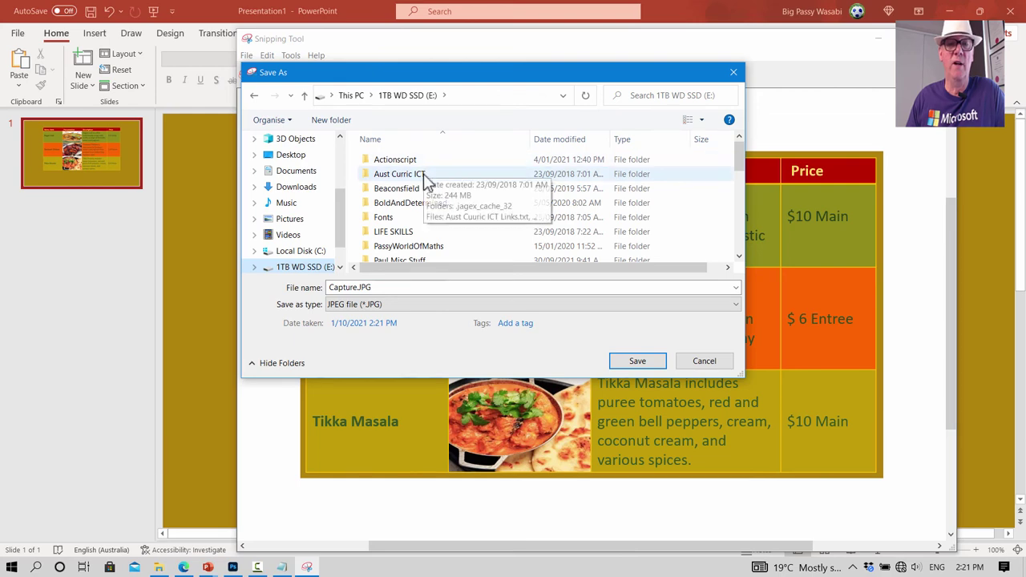
# Step: In Save As, browse to PW of ICT > PHOTOSHOP > L10 WebPageTable
pyautogui.doubleClick(394, 169)
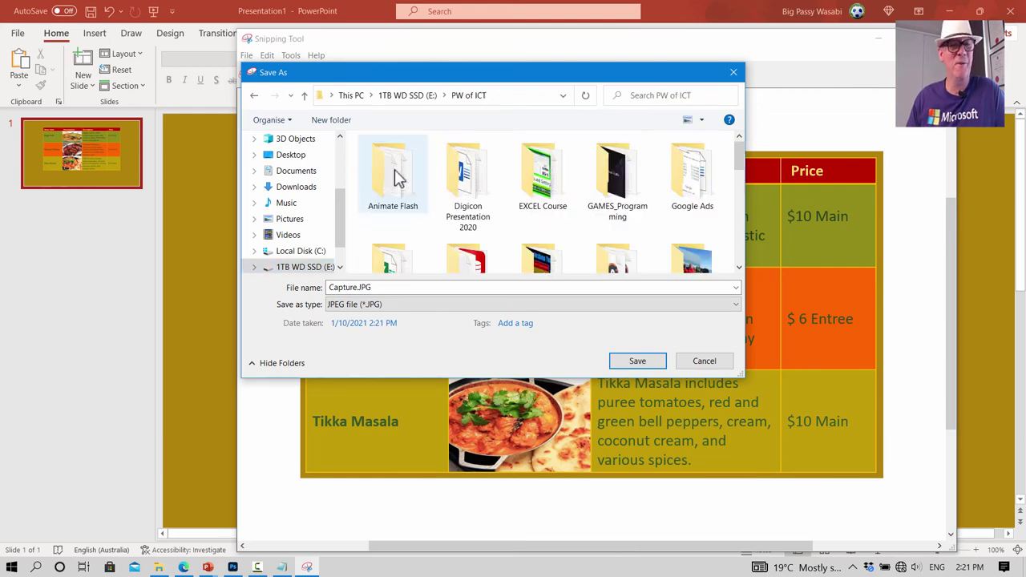
pyautogui.scroll(-1, 469, 201)
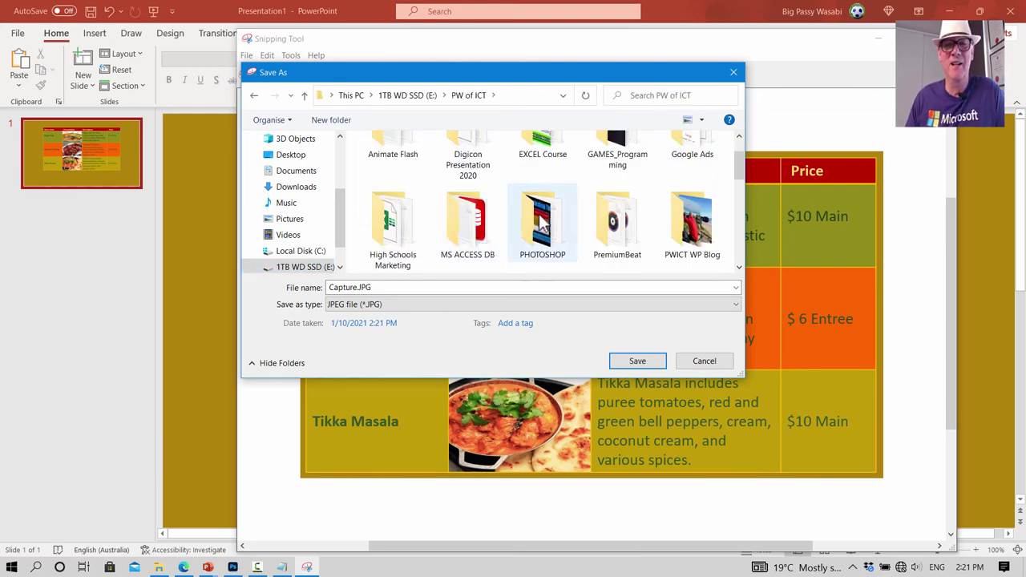
pyautogui.doubleClick(514, 229)
pyautogui.scroll(-1, 514, 230)
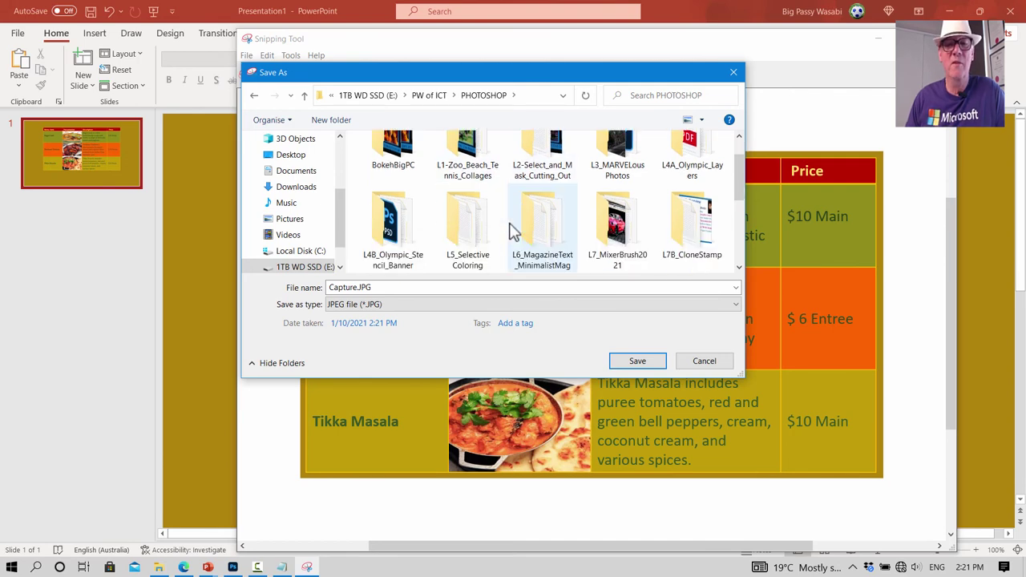
pyautogui.scroll(-1, 514, 230)
pyautogui.doubleClick(548, 232)
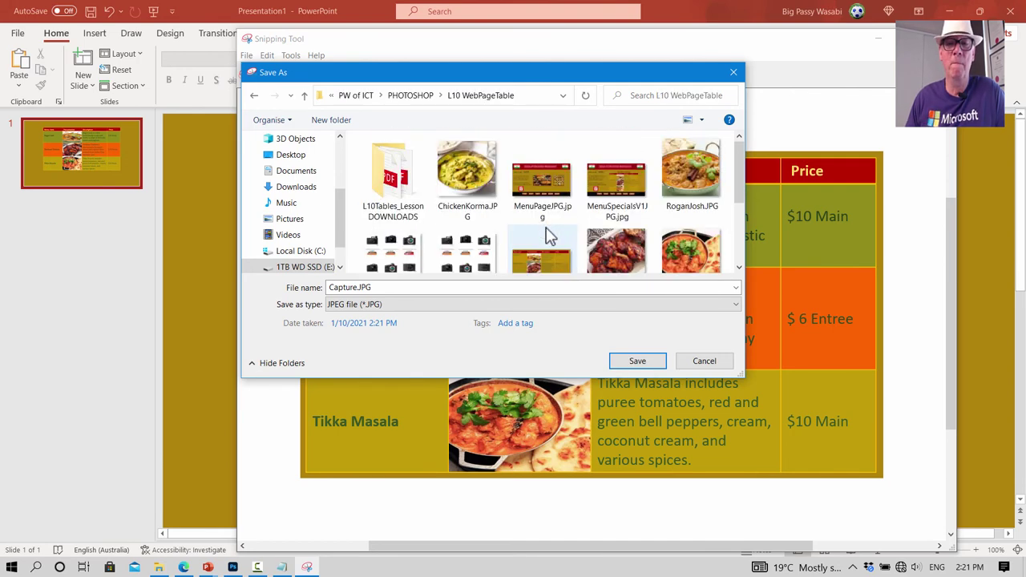
pyautogui.scroll(-1, 506, 230)
# Step: Save the snip as FinishTable.JPG and copy it to the clipboard
pyautogui.doubleClick(356, 287)
pyautogui.click(356, 287)
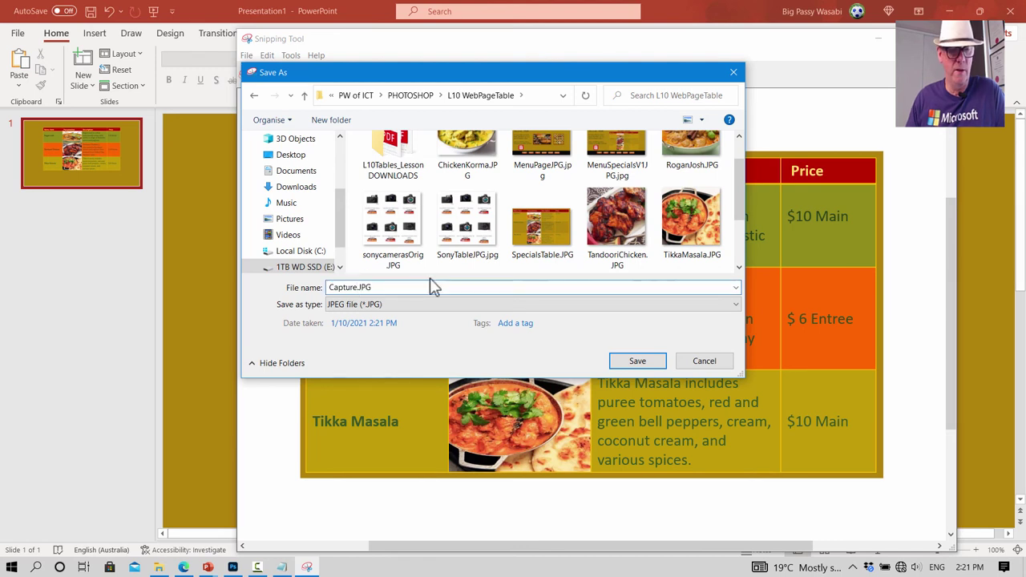
pyautogui.press('BackSpace')
pyautogui.press('BackSpace')
pyautogui.press('BackSpace')
pyautogui.press('BackSpace')
pyautogui.press('BackSpace')
pyautogui.press('BackSpace')
pyautogui.press('BackSpace')
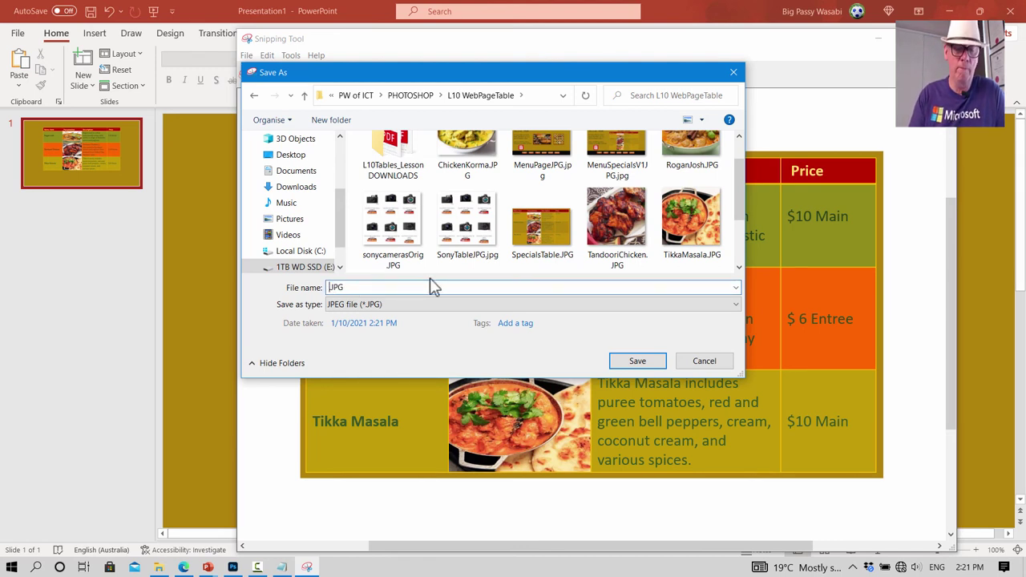
pyautogui.write('Finish')
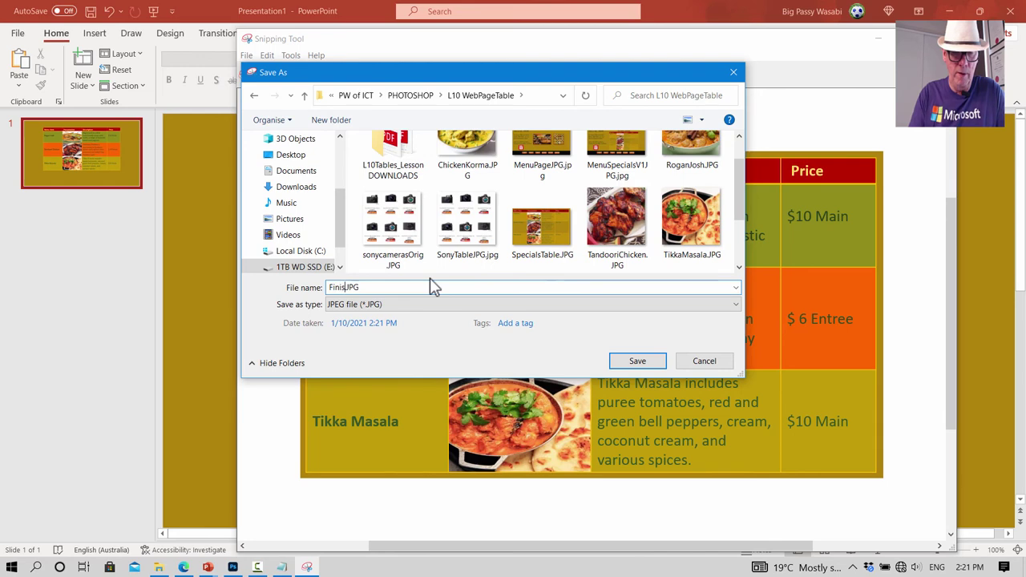
pyautogui.write('Table')
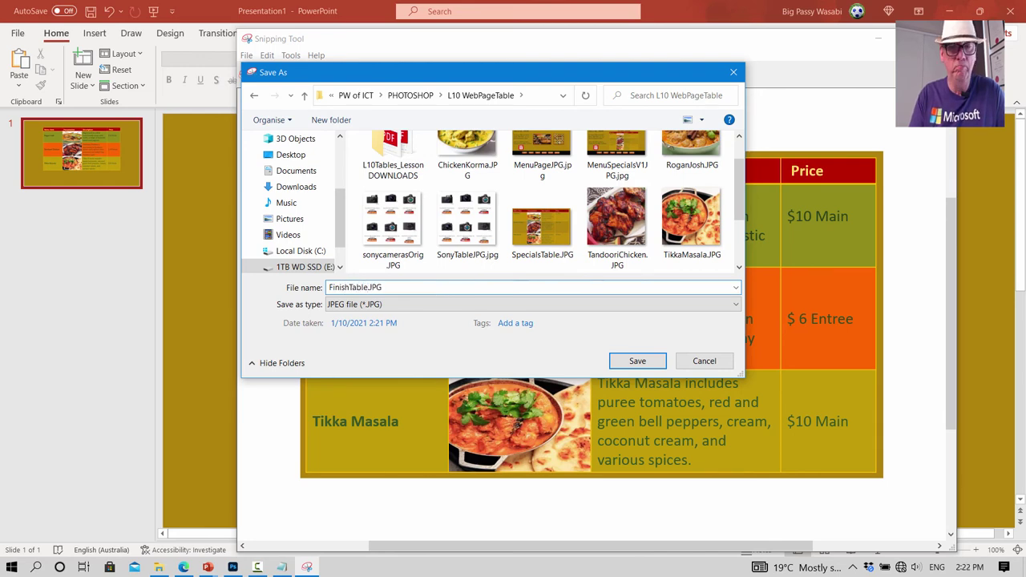
pyautogui.click(637, 360)
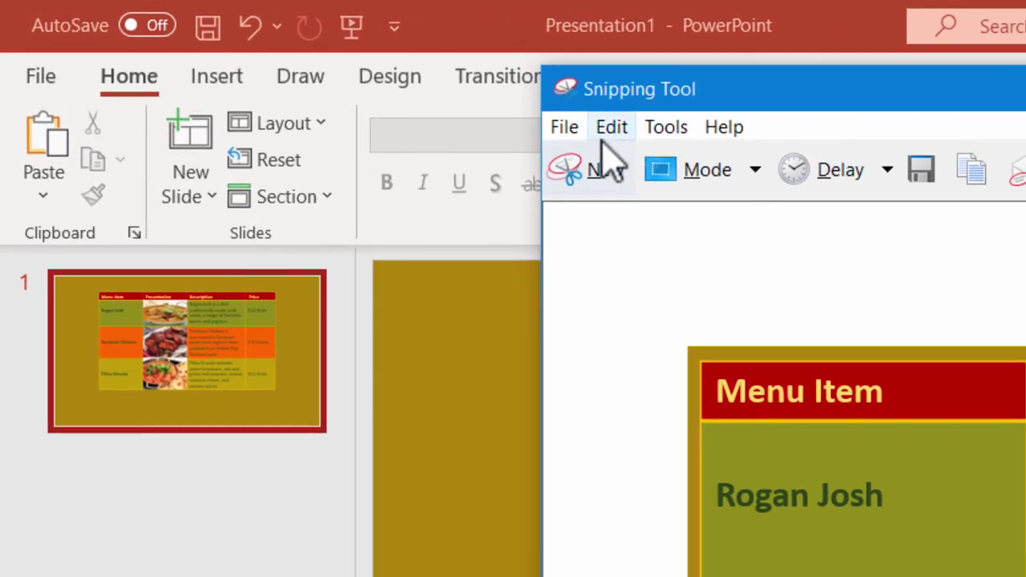
pyautogui.click(614, 128)
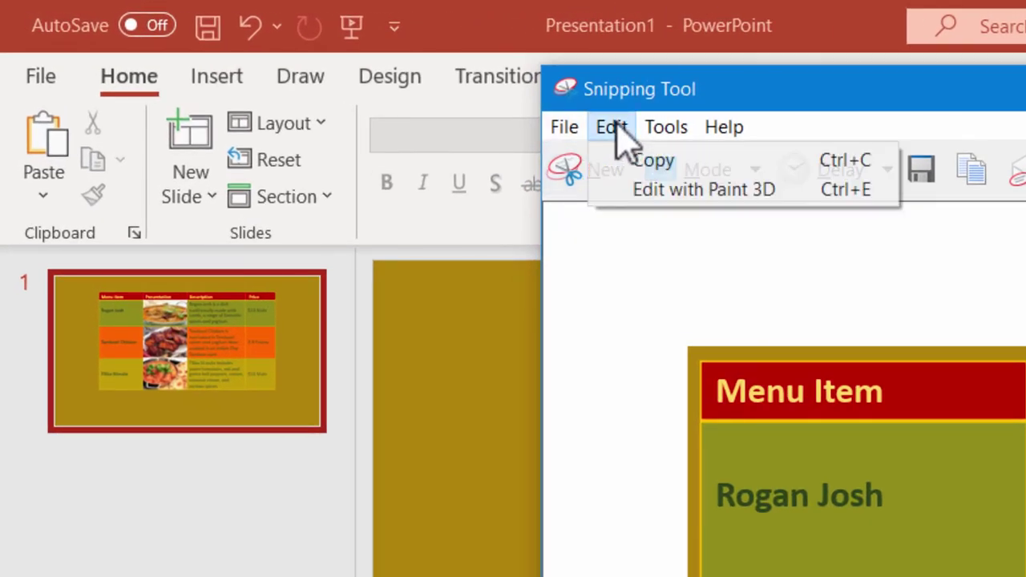
pyautogui.click(659, 162)
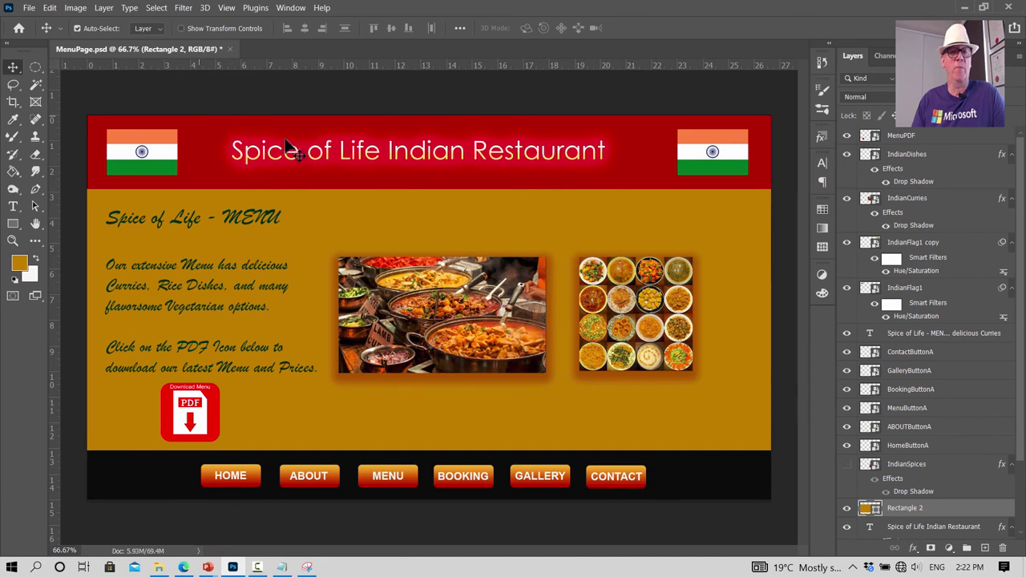
# Step: Delete the IndianCurries and IndianDishes food photo layers from the menu page
pyautogui.click(457, 319)
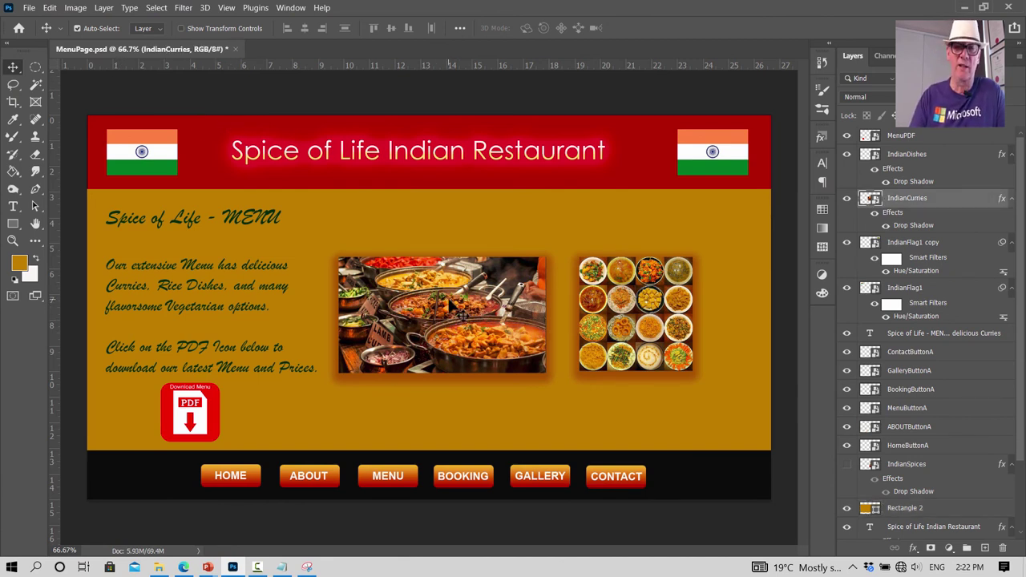
pyautogui.press('Delete')
pyautogui.click(673, 316)
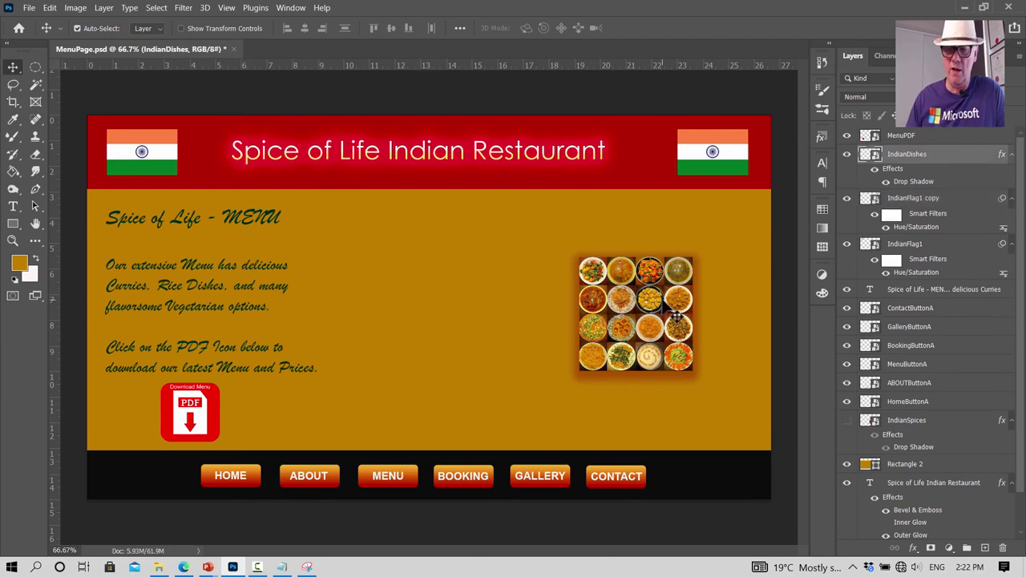
pyautogui.press('Delete')
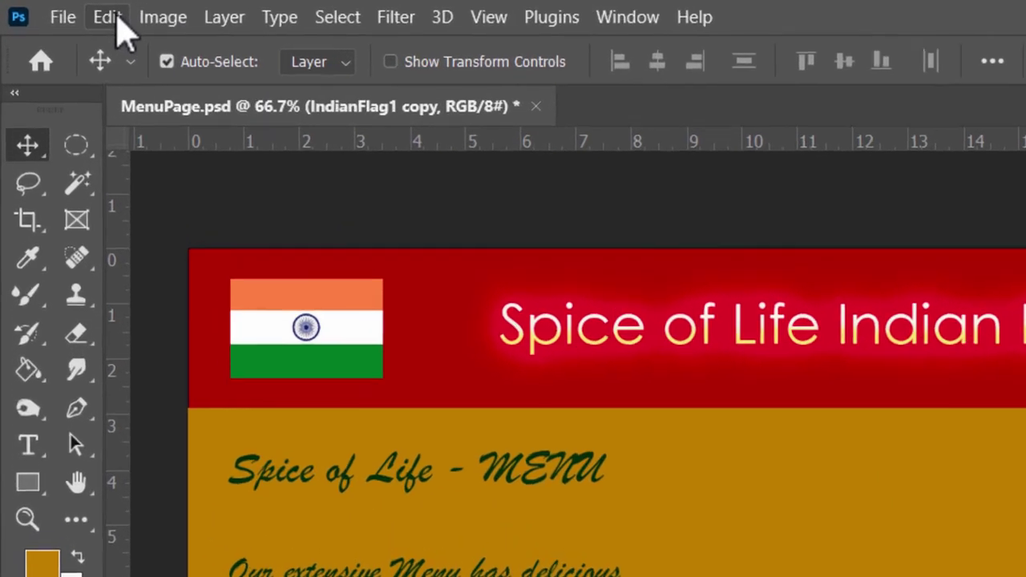
# Step: Paste the specials table and move it right and down, clear of the MENU text
pyautogui.click(50, 8)
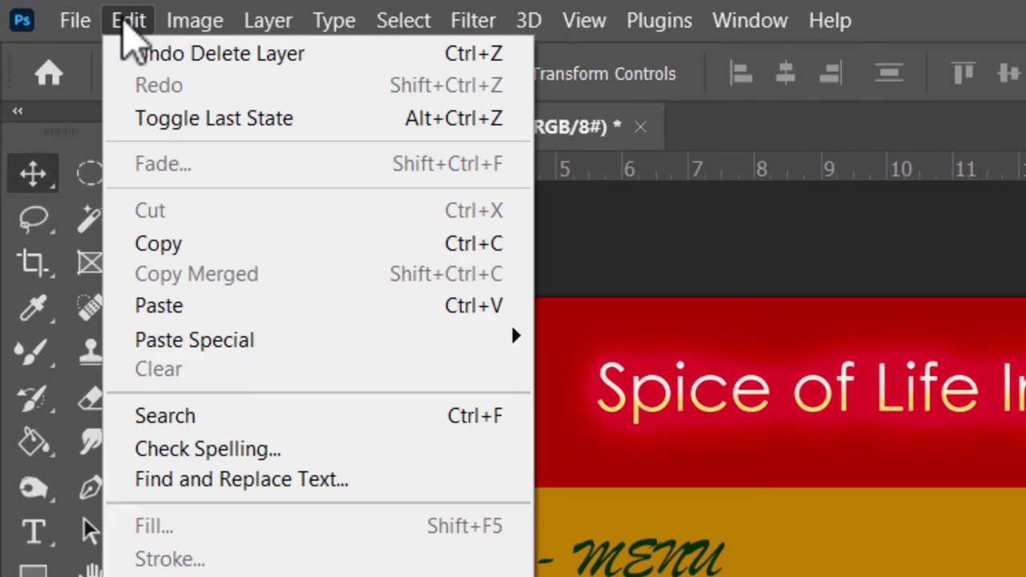
pyautogui.moveTo(186, 351)
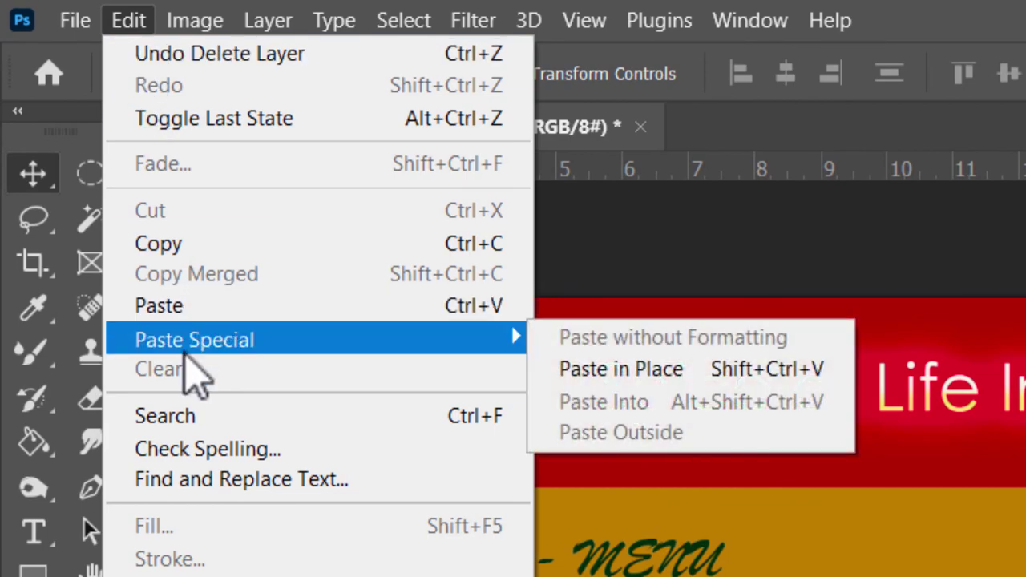
pyautogui.click(164, 305)
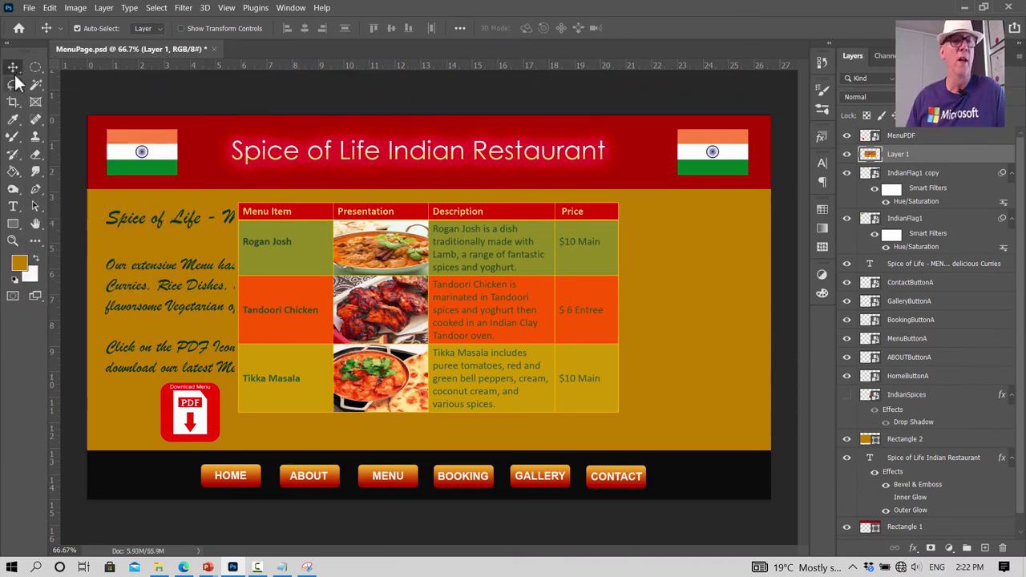
pyautogui.moveTo(480, 247); pyautogui.dragTo(584, 271)
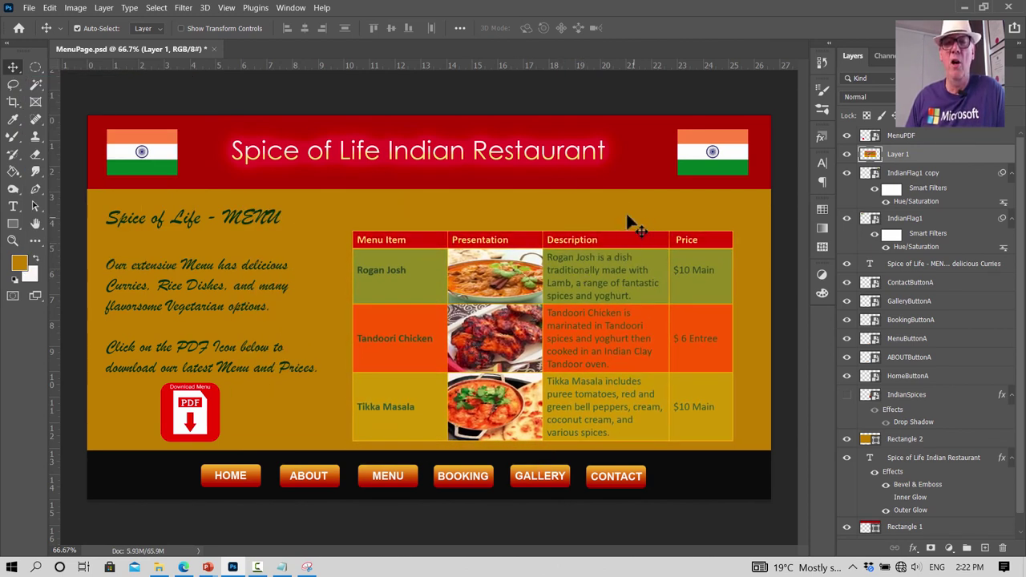
# Step: Add a horizontal text layer above the table in Brush Script MT
pyautogui.click(13, 207)
pyautogui.click(402, 205)
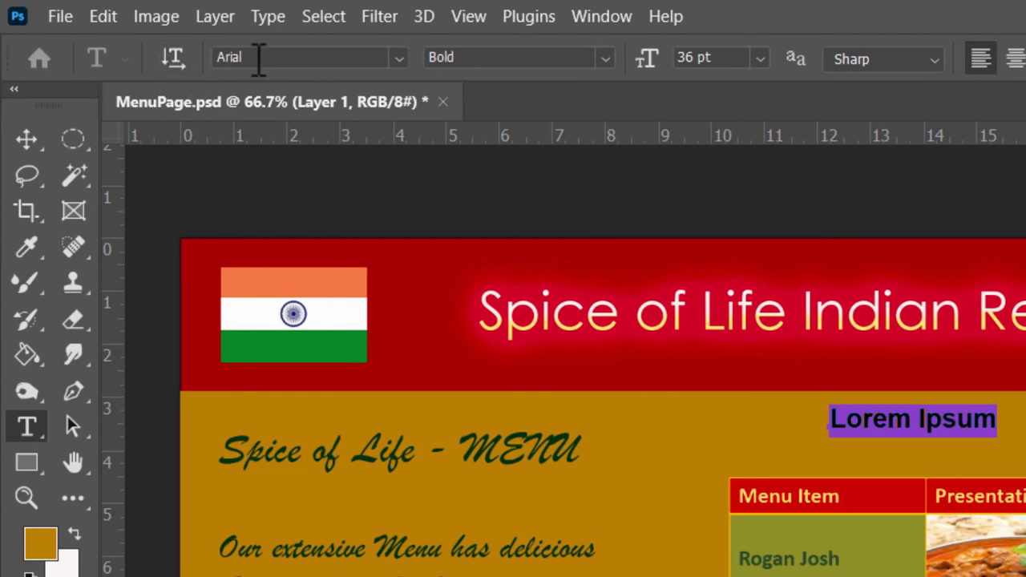
pyautogui.click(400, 57)
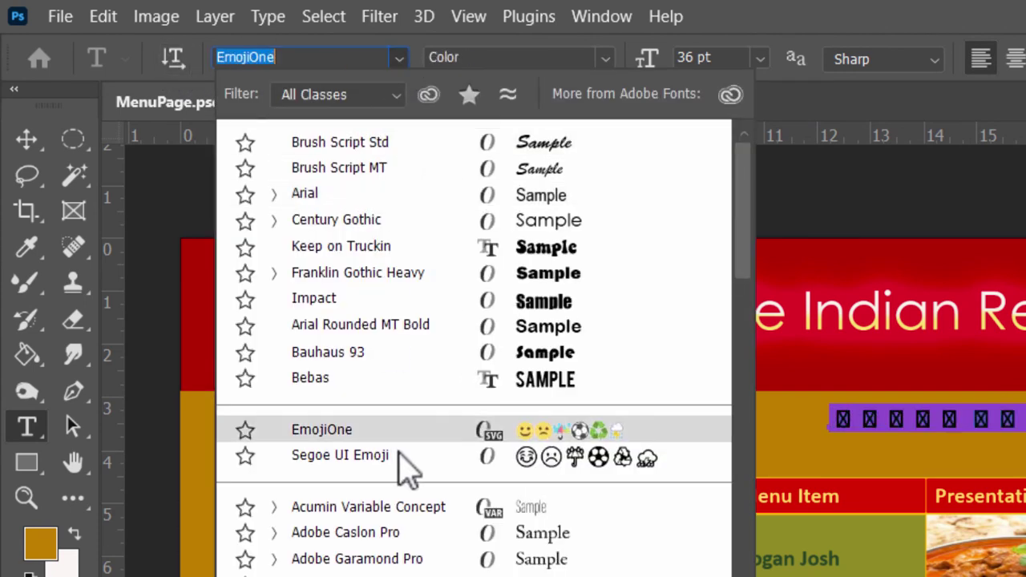
pyautogui.scroll(-1, 390, 556)
pyautogui.press('Down')
pyautogui.press('Down')
pyautogui.press('Down')
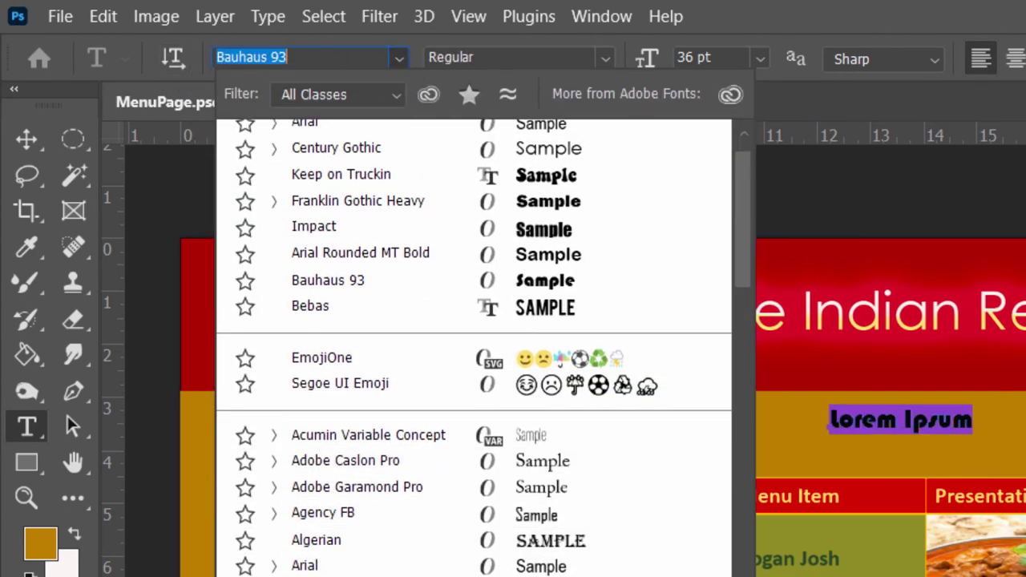
pyautogui.press('Down')
pyautogui.press('Down')
pyautogui.press('Down')
pyautogui.press('Down')
pyautogui.press('Down')
pyautogui.press('Down')
pyautogui.press('Down')
pyautogui.press('Down')
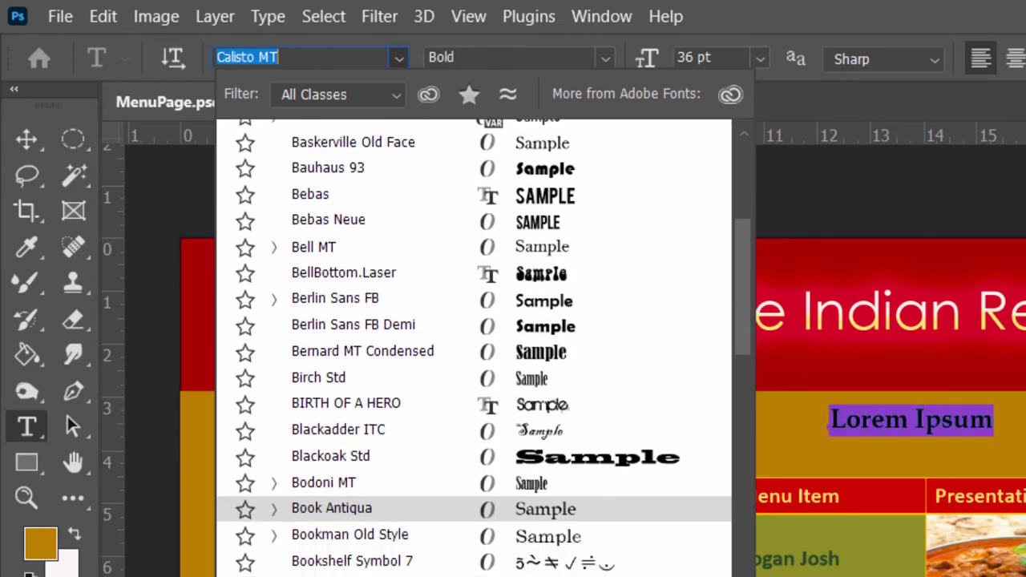
pyautogui.press('Down')
pyautogui.press('Down')
pyautogui.press('Down')
pyautogui.press('Down')
pyautogui.press('Down')
pyautogui.press('Down')
pyautogui.press('Down')
pyautogui.press('Down')
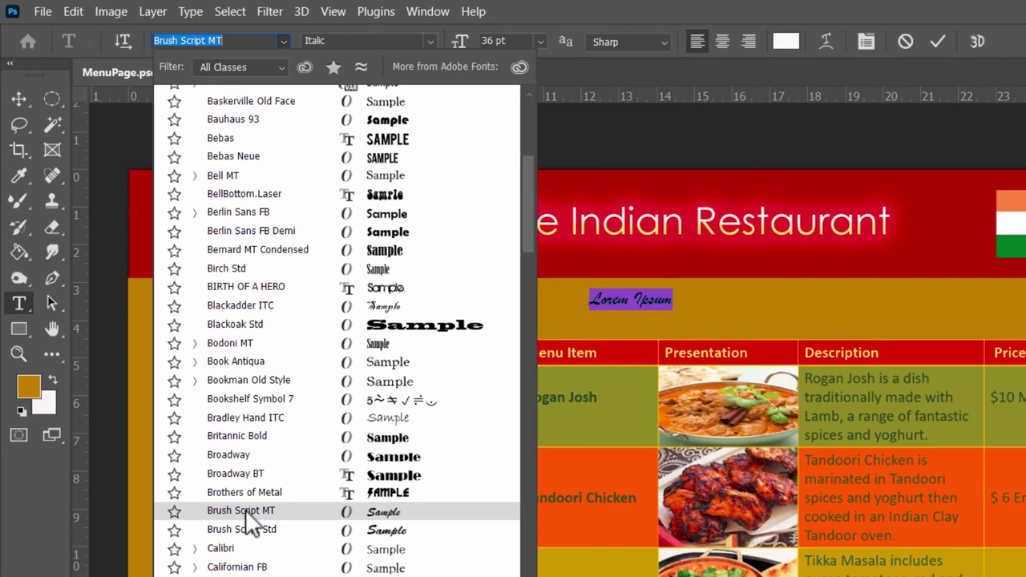
pyautogui.click(245, 510)
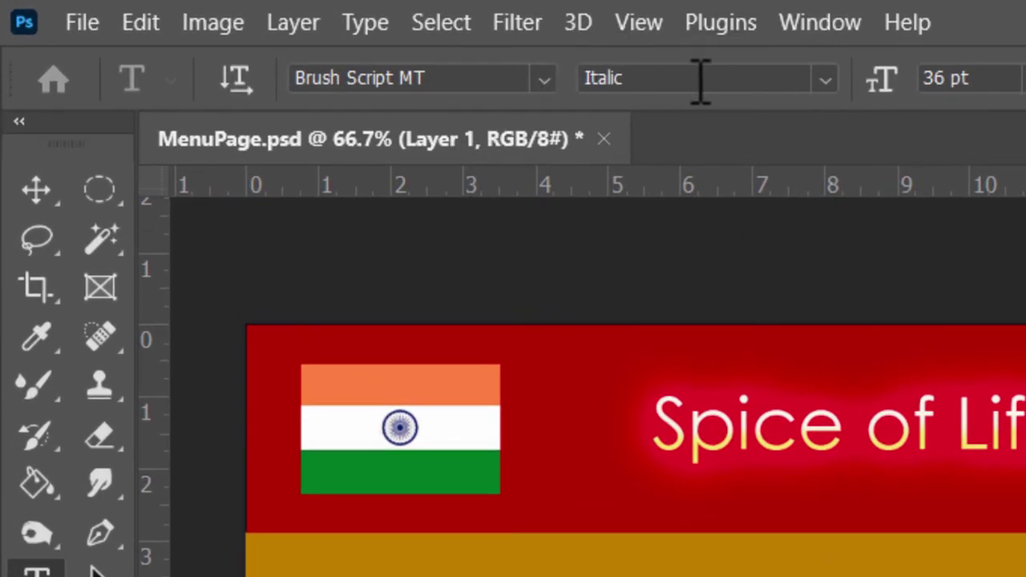
# Step: Keep the Italic style, set the size to 60 pt, and erase 'Lorem Ipsum'
pyautogui.click(832, 72)
pyautogui.click(649, 132)
pyautogui.click(1019, 78)
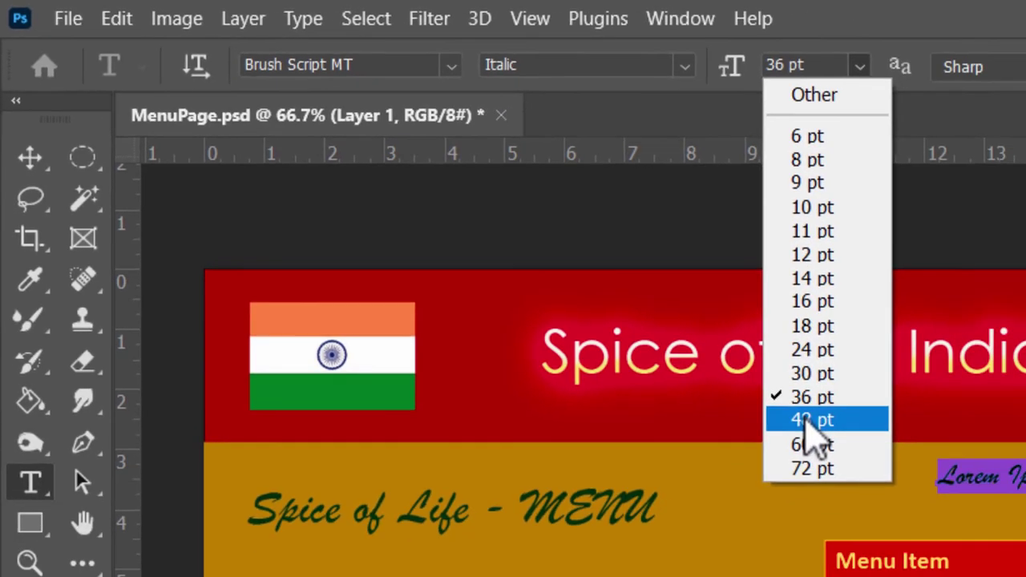
pyautogui.click(977, 506)
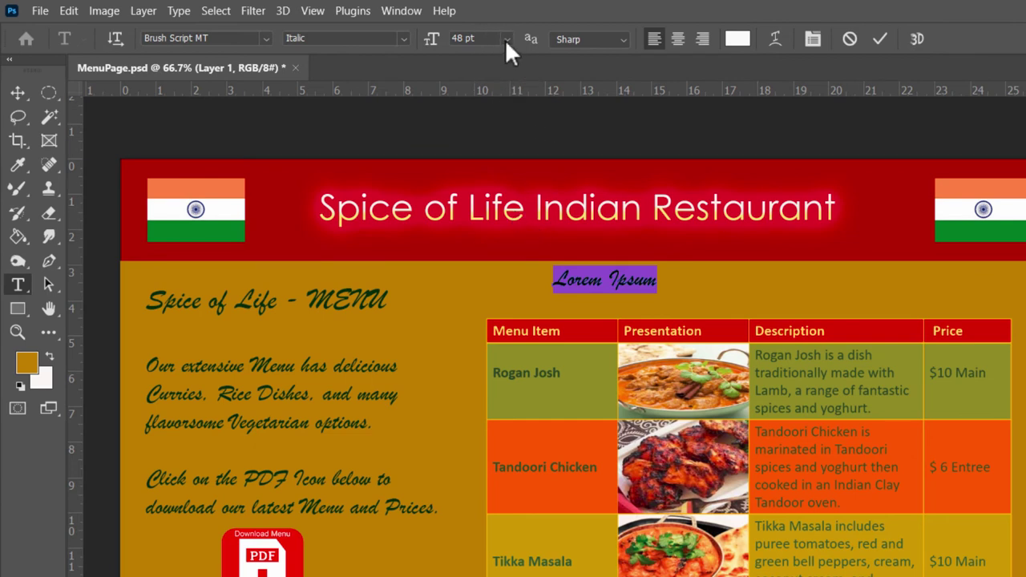
pyautogui.click(507, 39)
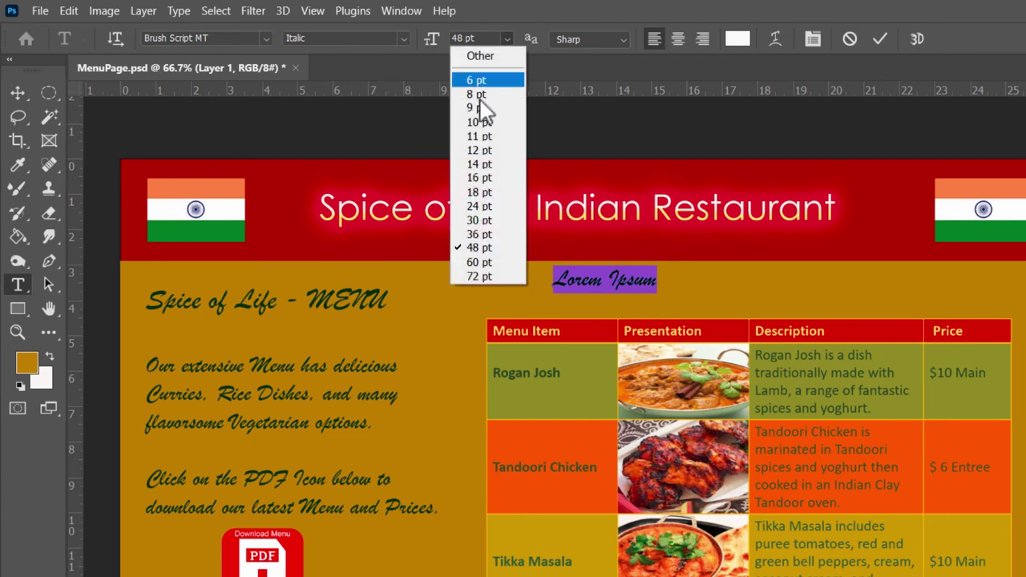
pyautogui.click(467, 261)
pyautogui.click(679, 280)
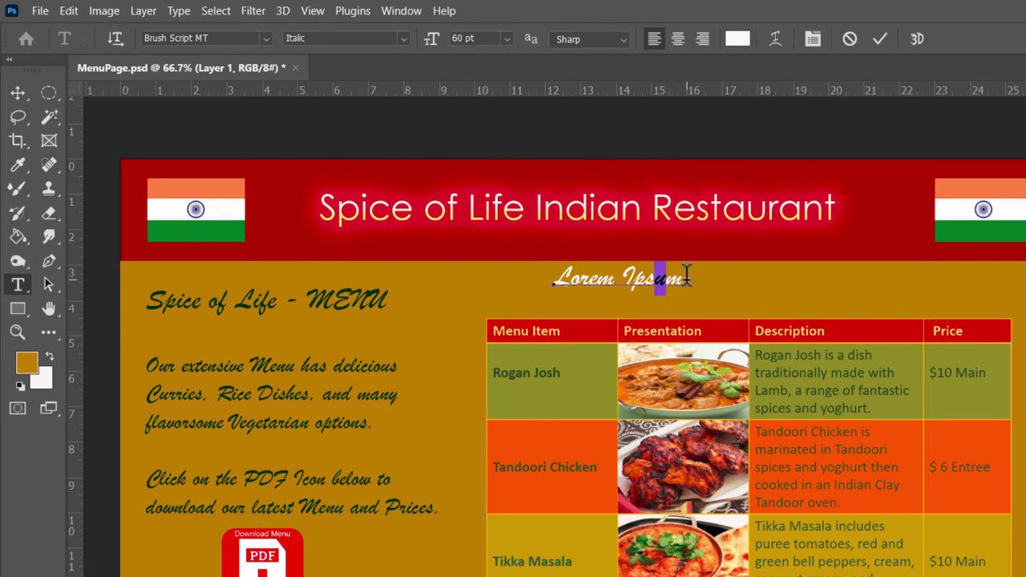
pyautogui.press('BackSpace')
pyautogui.press('BackSpace')
pyautogui.press('BackSpace')
pyautogui.press('BackSpace')
pyautogui.press('BackSpace')
pyautogui.press('BackSpace')
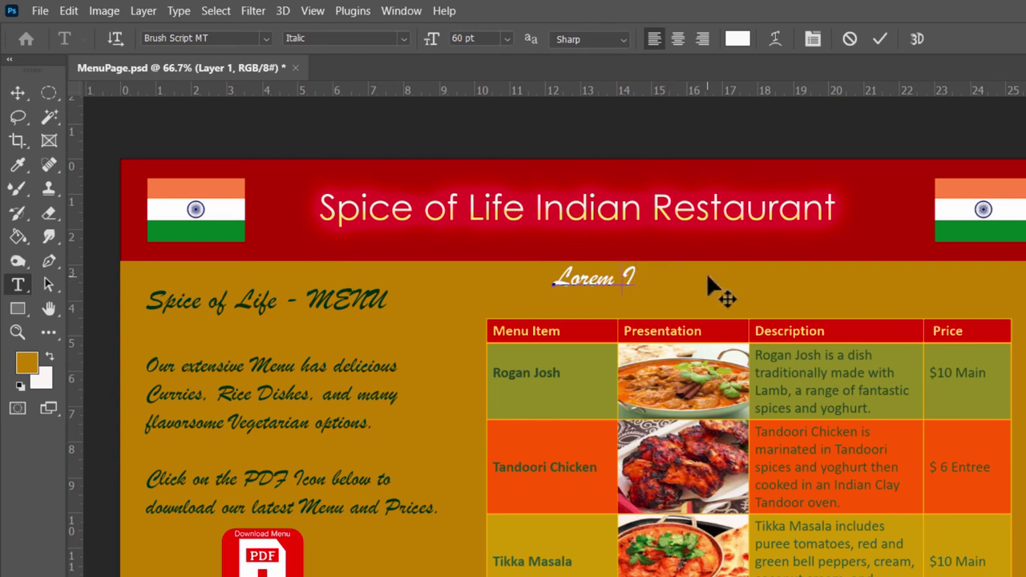
pyautogui.press('BackSpace')
pyautogui.press('BackSpace')
pyautogui.press('BackSpace')
pyautogui.press('BackSpace')
pyautogui.press('BackSpace')
pyautogui.click(737, 39)
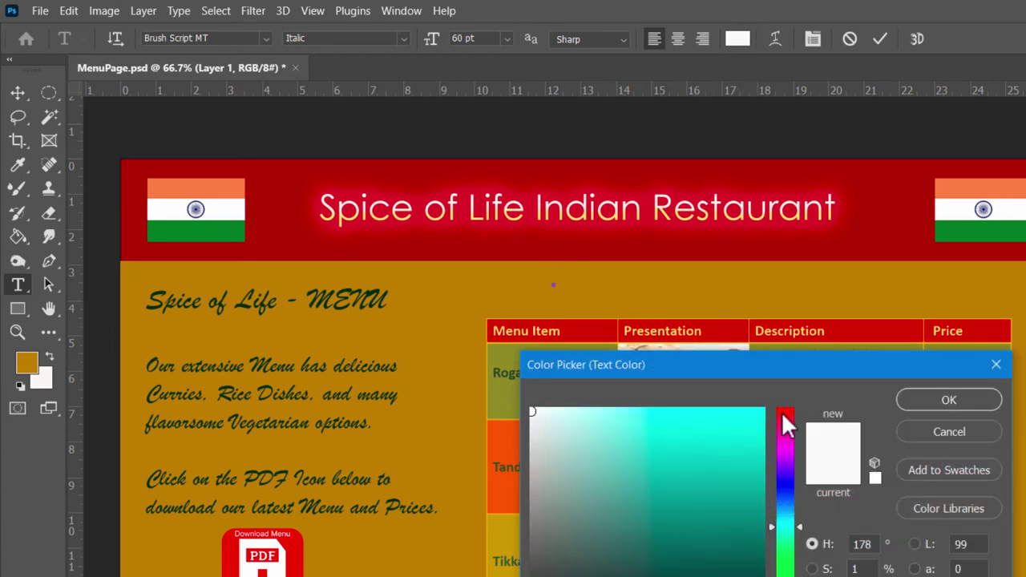
# Step: Set the text colour to bright red and type the heading 'This Weeks Specials'
pyautogui.click(783, 414)
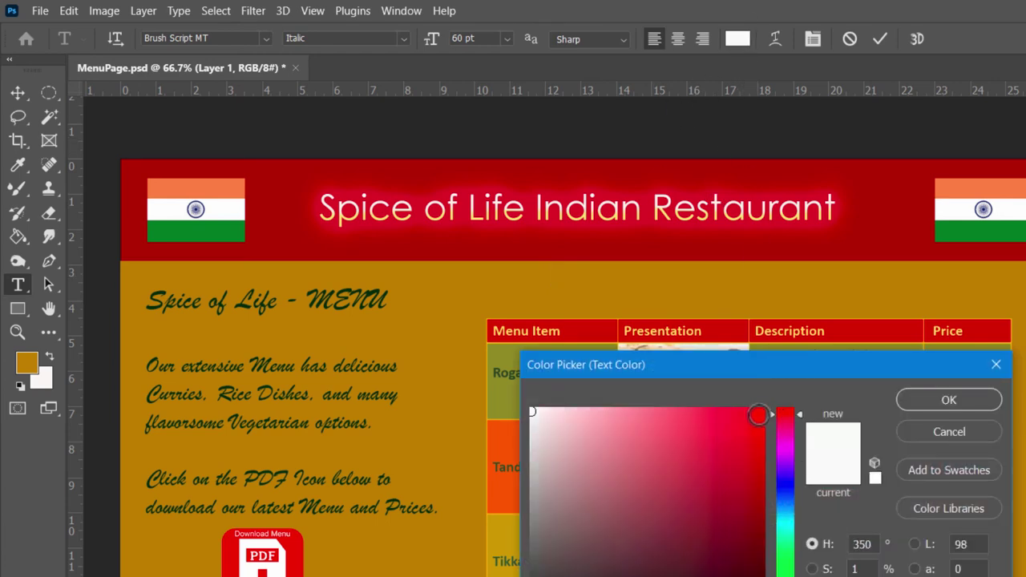
pyautogui.click(756, 413)
pyautogui.click(916, 396)
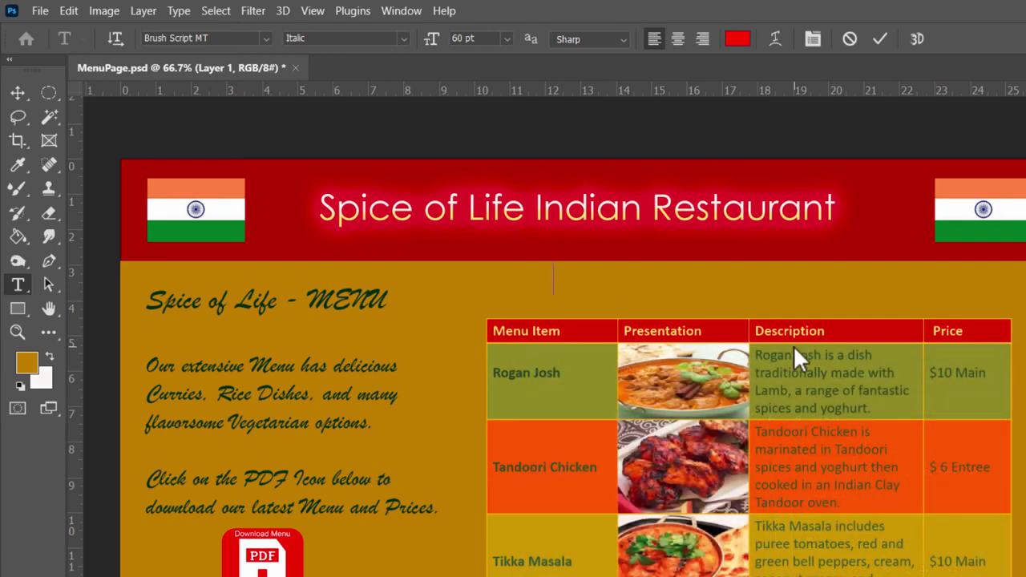
pyautogui.write('This')
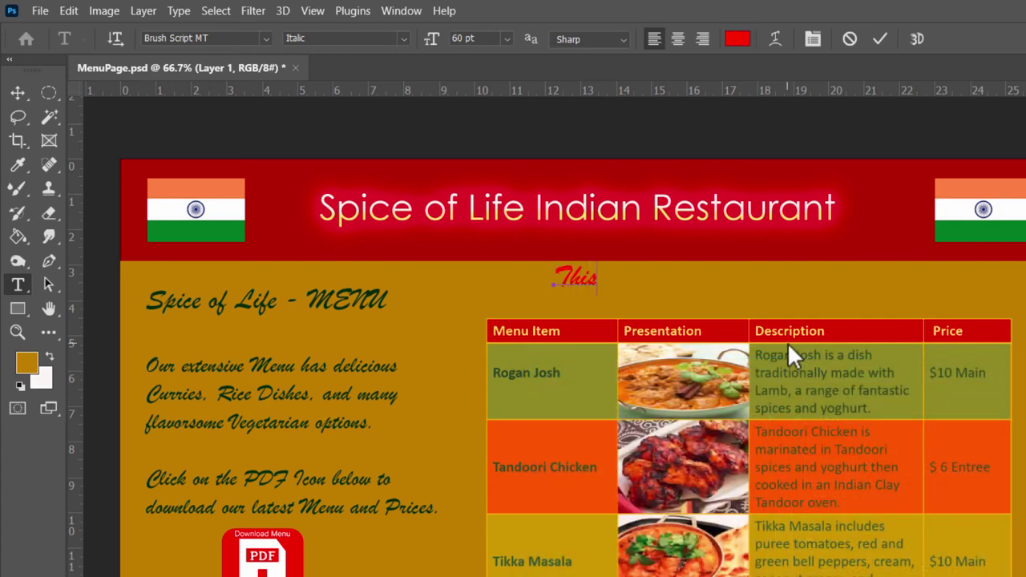
pyautogui.write(' Weks')
pyautogui.press('BackSpace')
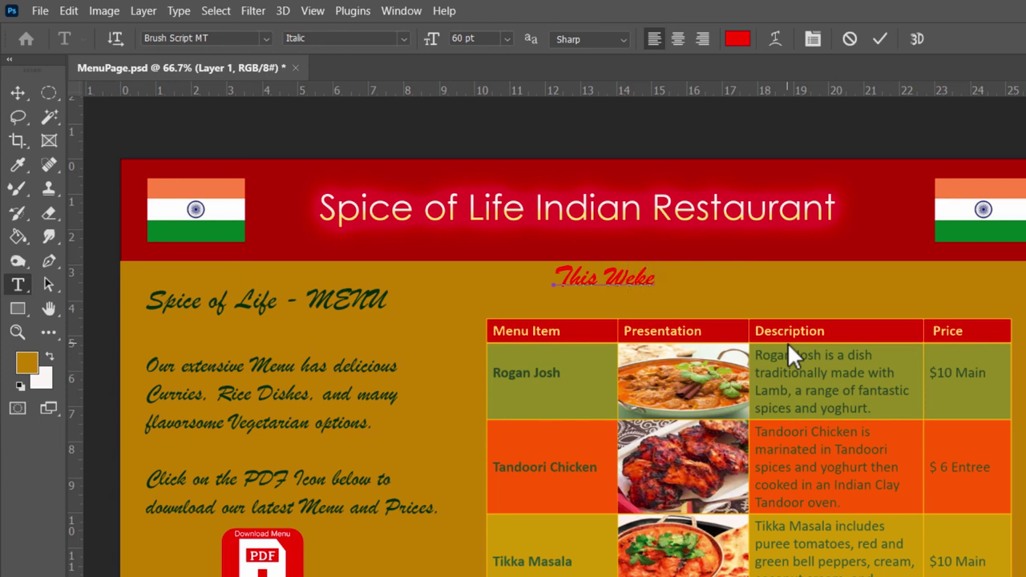
pyautogui.press('BackSpace')
pyautogui.write('eks Specials')
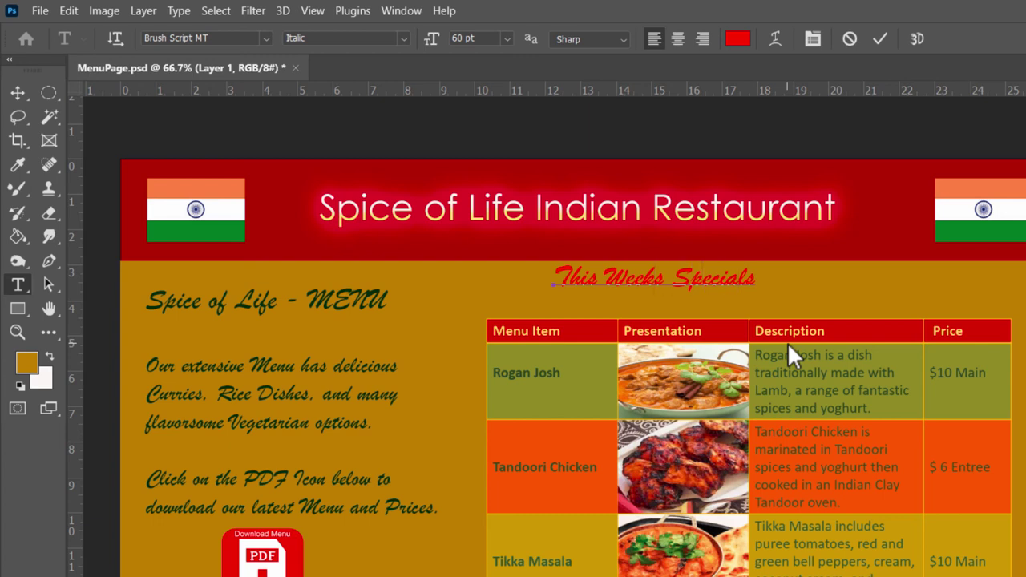
pyautogui.write("'")
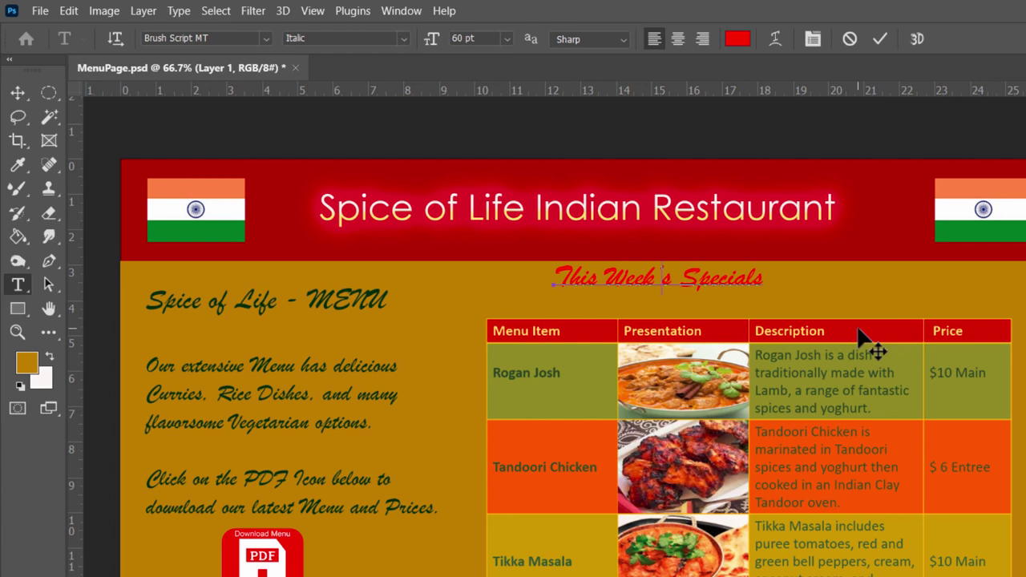
pyautogui.press('BackSpace')
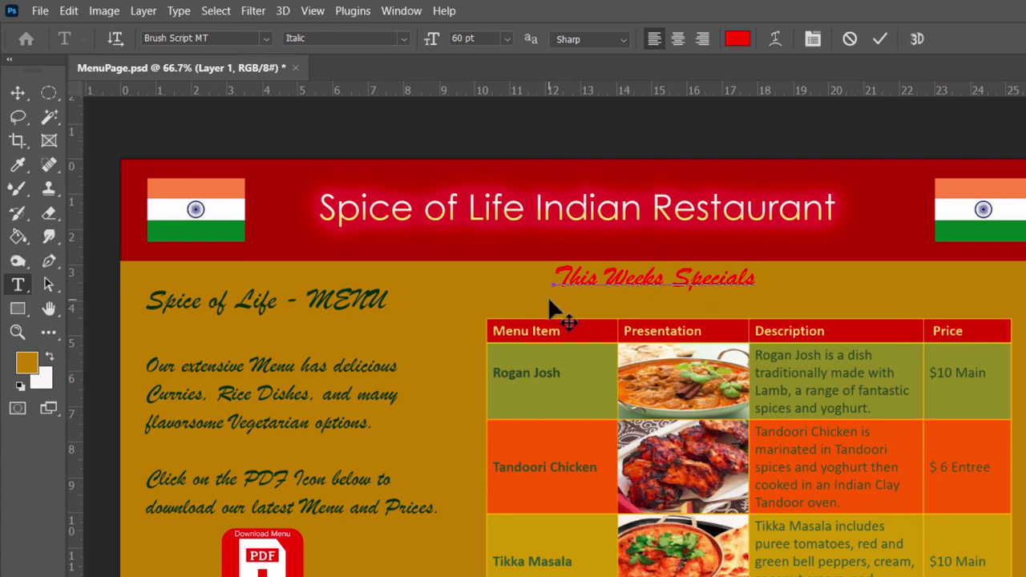
# Step: Recolour the whole heading dark red and commit it
pyautogui.moveTo(563, 269); pyautogui.dragTo(863, 268)
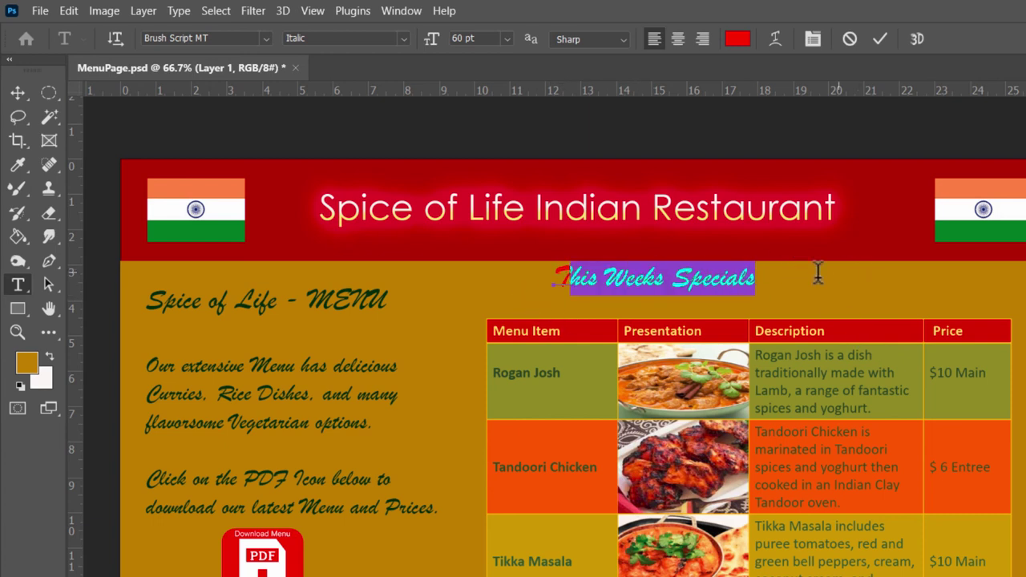
pyautogui.moveTo(554, 275); pyautogui.dragTo(877, 275)
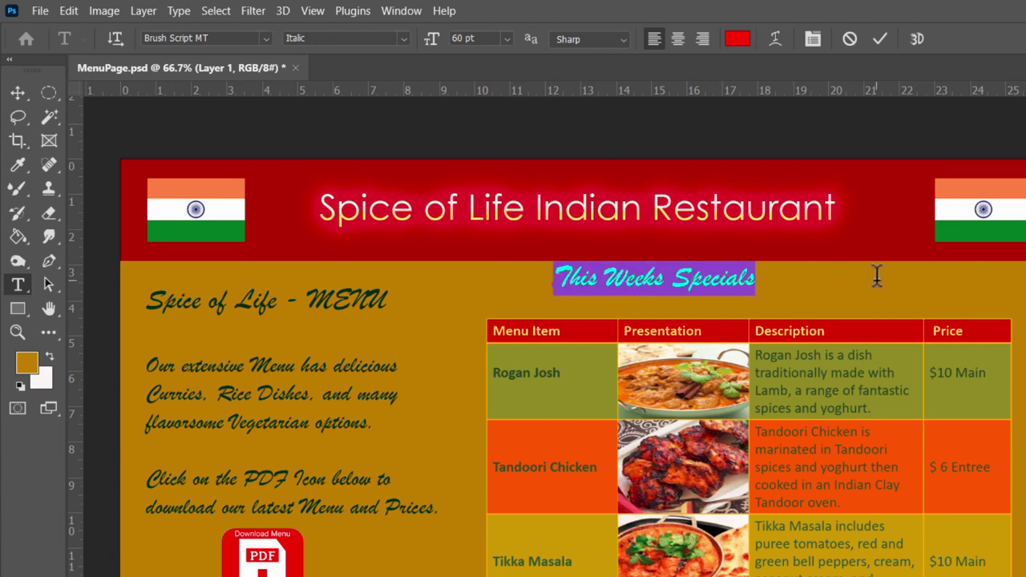
pyautogui.click(738, 38)
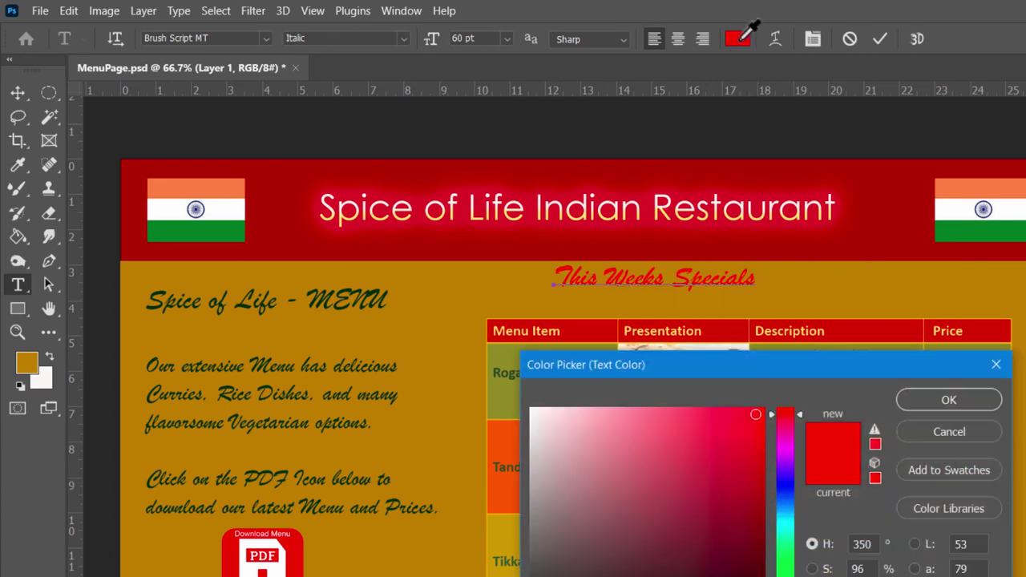
pyautogui.click(755, 523)
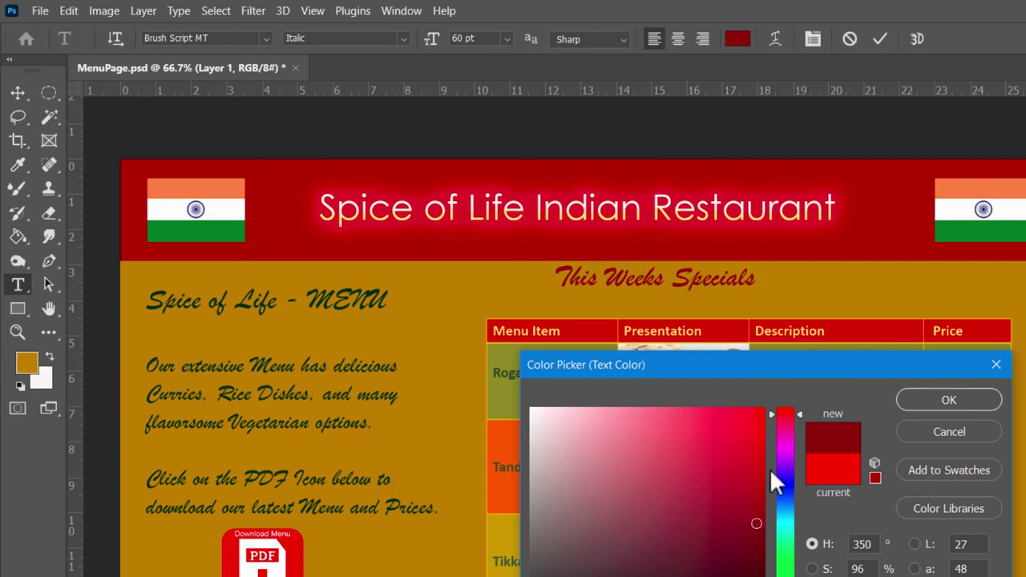
pyautogui.click(947, 395)
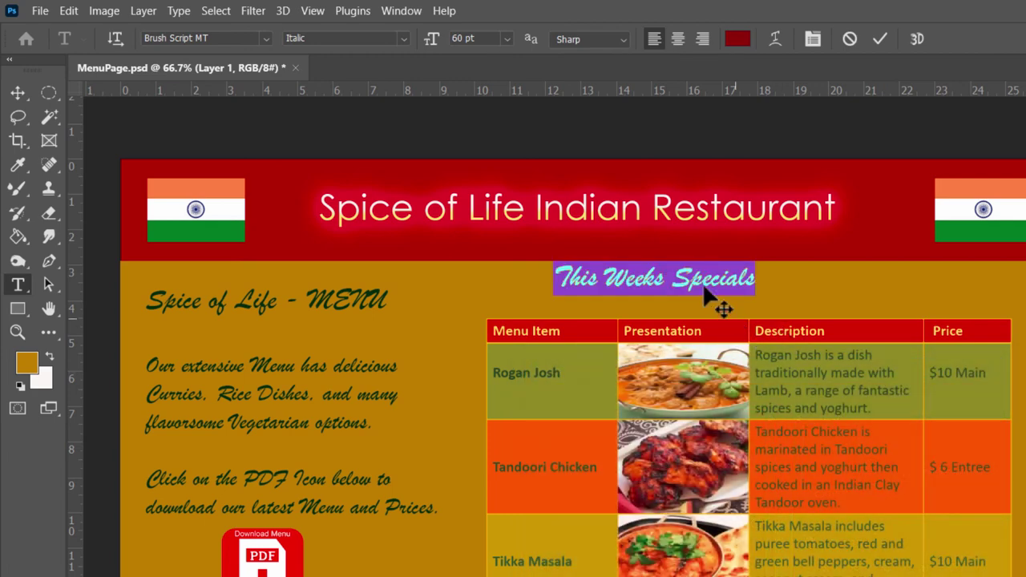
pyautogui.click(18, 92)
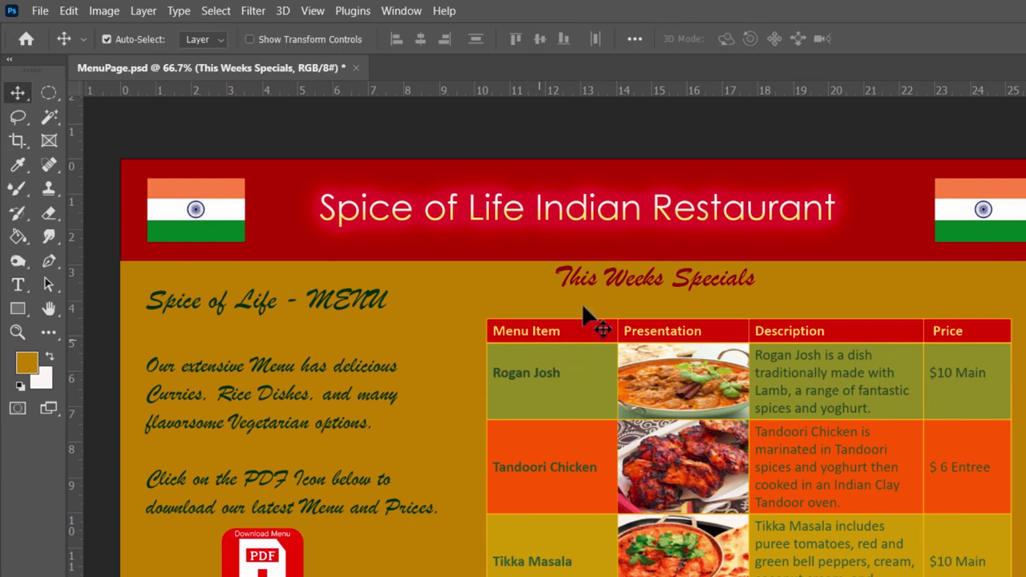
# Step: Drag the 'This Weeks Specials' heading to sit centred just above the table, then deselect
pyautogui.moveTo(646, 291); pyautogui.dragTo(699, 286)
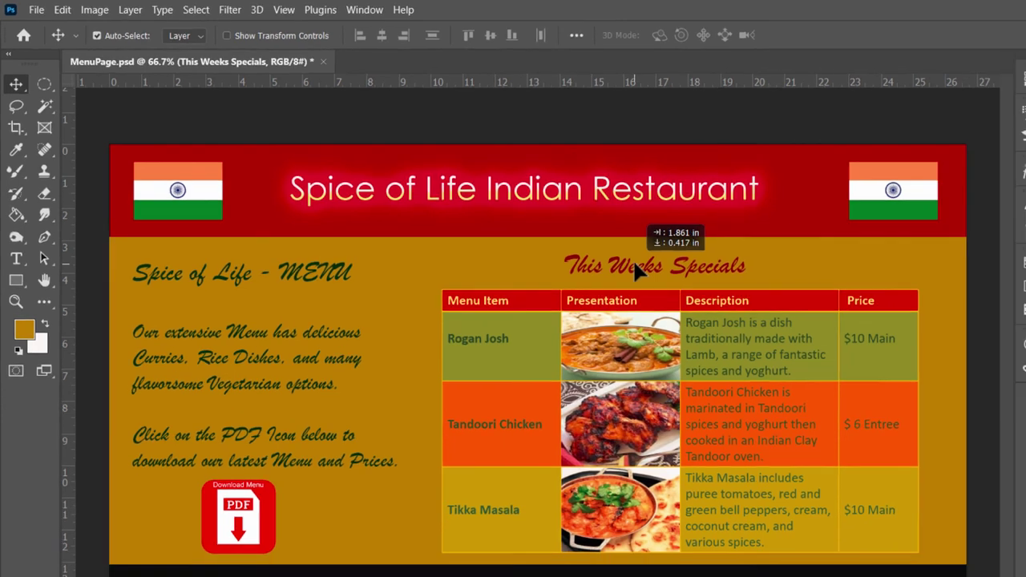
pyautogui.moveTo(632, 259); pyautogui.dragTo(625, 259)
pyautogui.moveTo(499, 207); pyautogui.dragTo(501, 210)
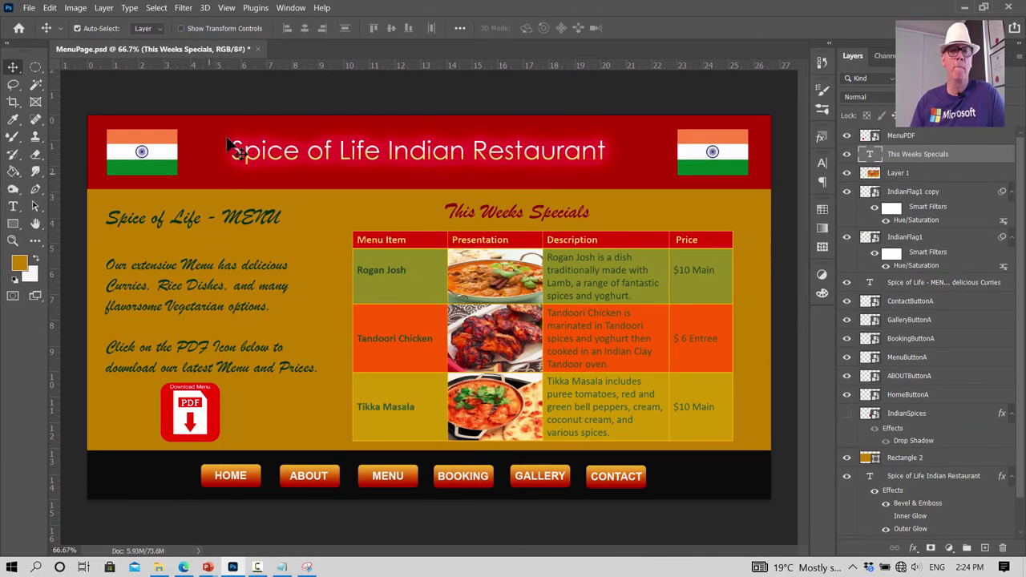
pyautogui.click(256, 99)
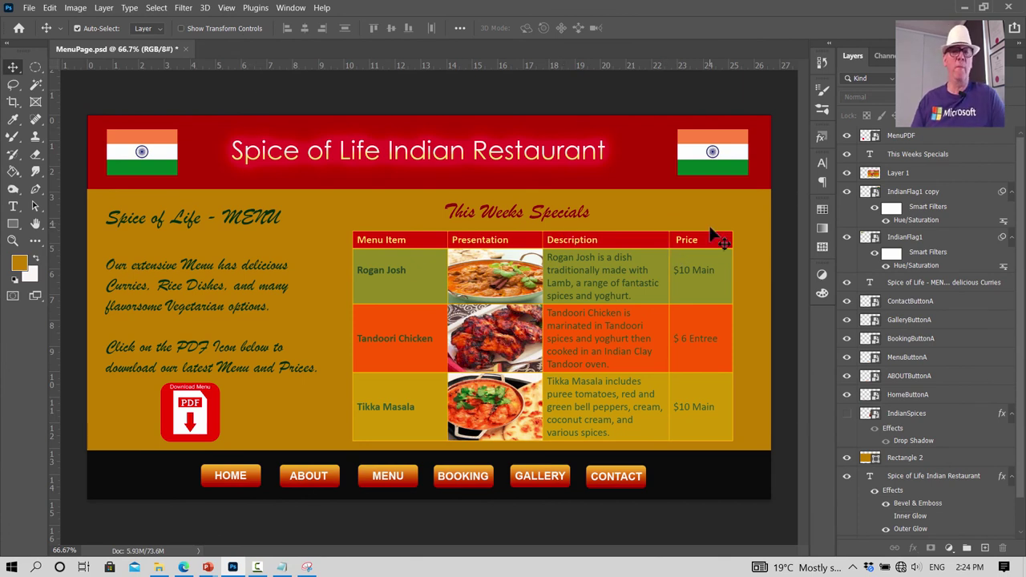